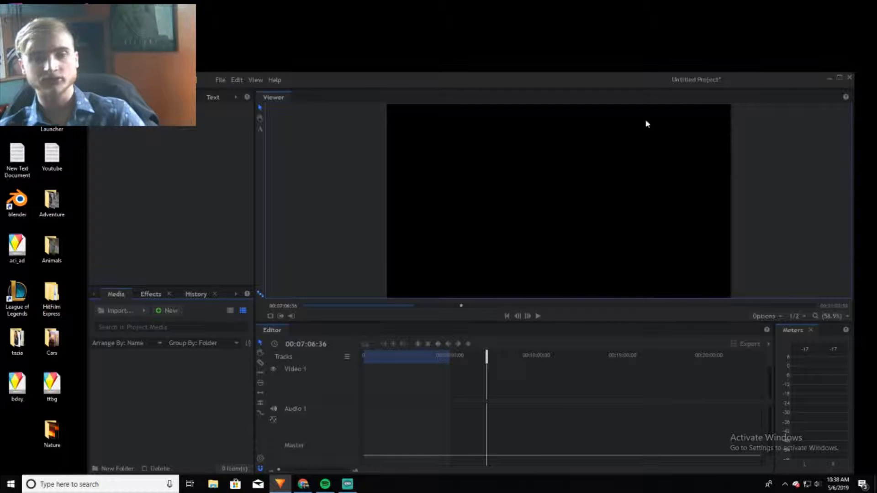
Import the clips MVI_0083, MVI_0086 and MVI_0087 from the vlog folder into the project media
left_click(112, 311)
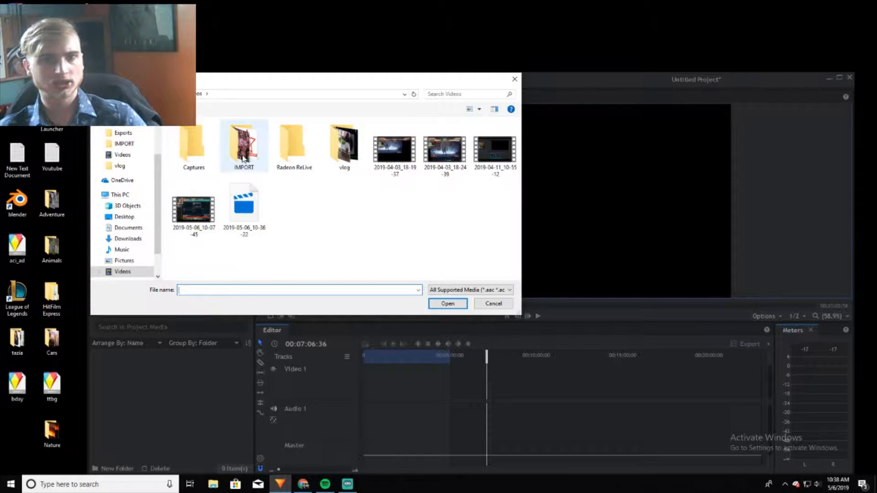
scroll(124, 228, "down", 1)
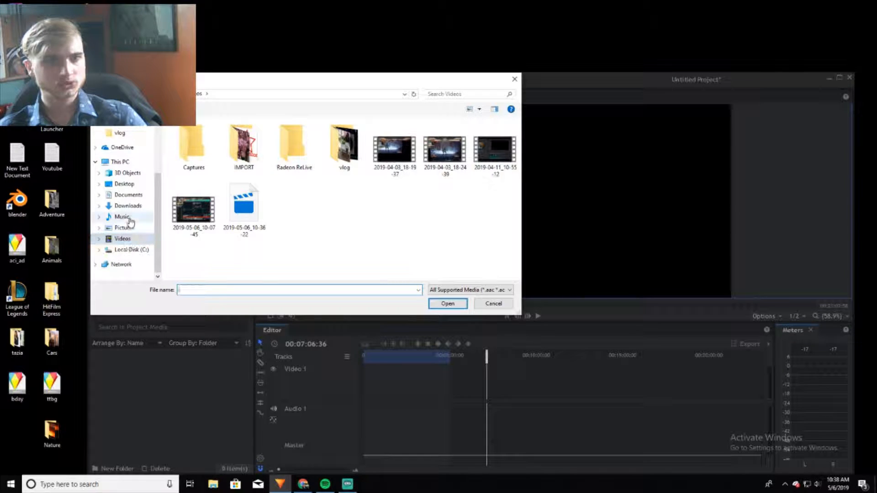
left_click(116, 135)
scroll(324, 201, "down", 5)
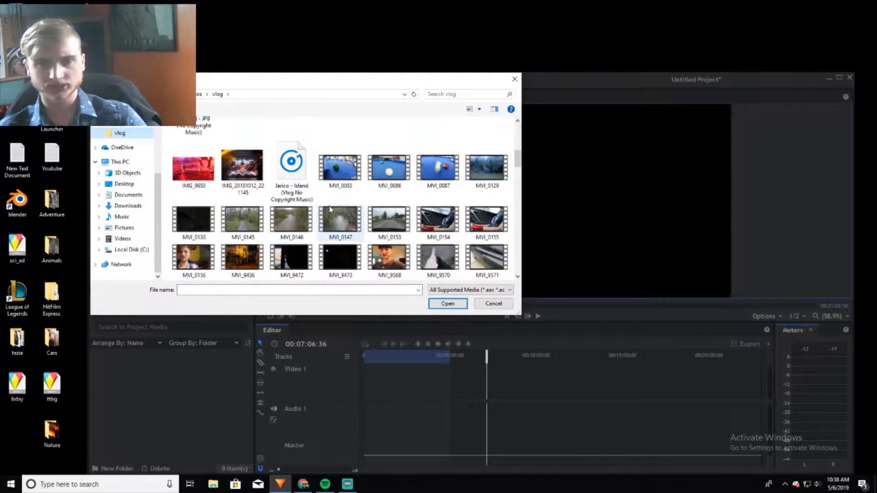
scroll(323, 201, "down", 3)
left_click(340, 166)
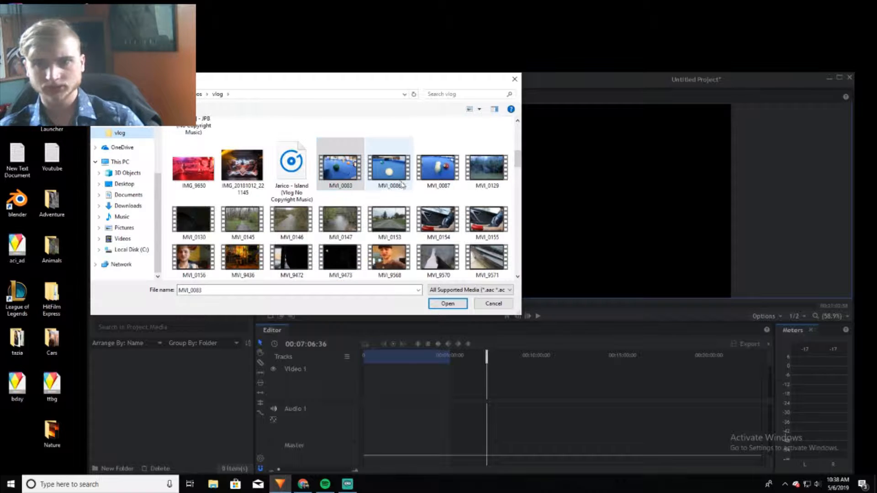
left_click(437, 169, "shift")
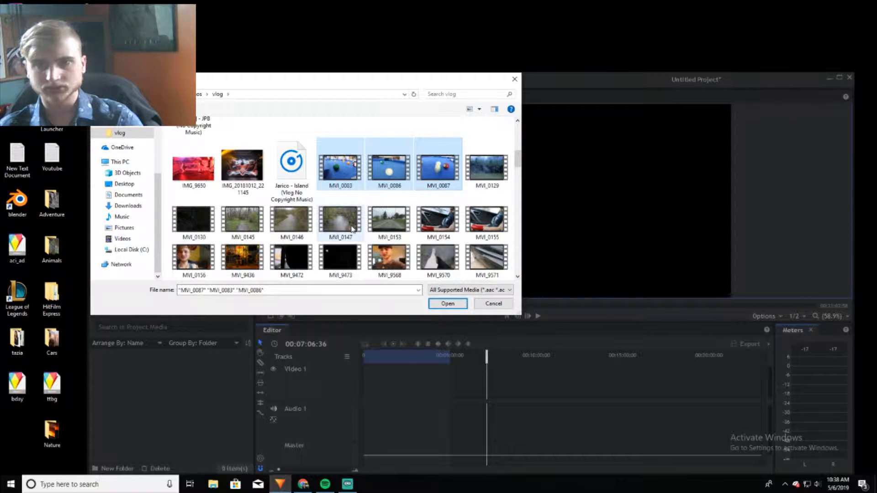
left_click(446, 304)
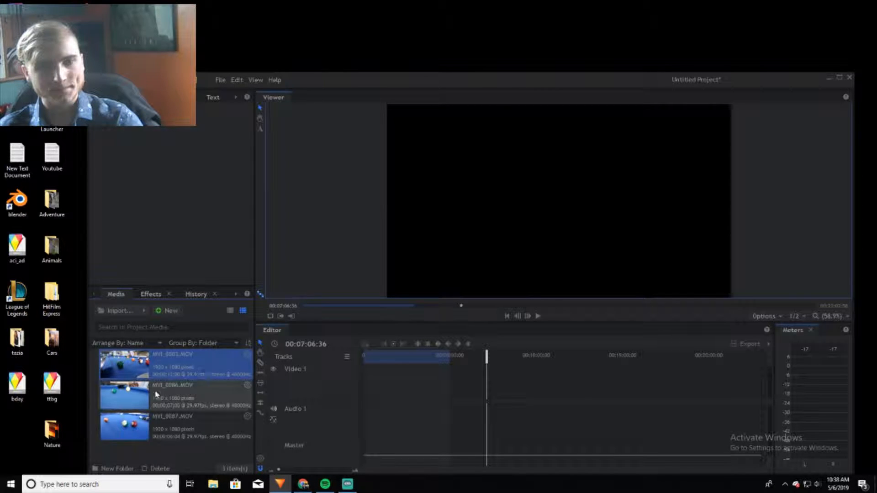
Place the three imported clips at the start of the editor timeline and match the sequence settings to the clips
left_click_drag(157, 454, 365, 408)
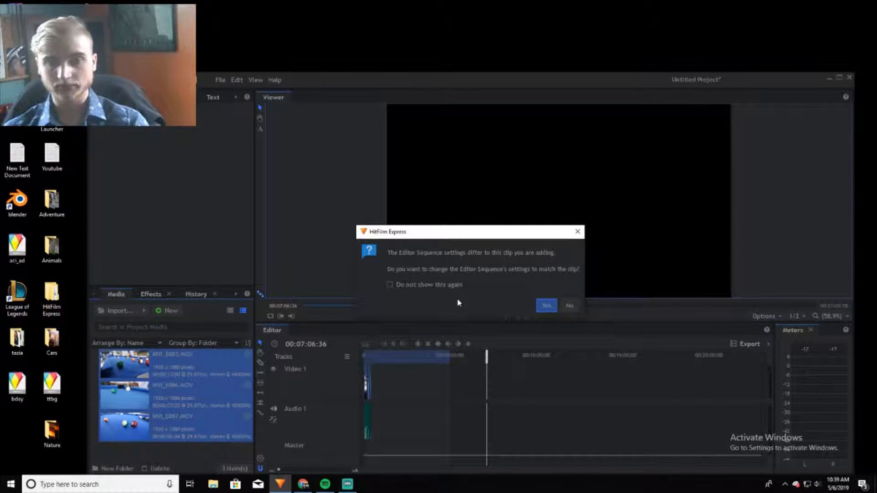
left_click(550, 304)
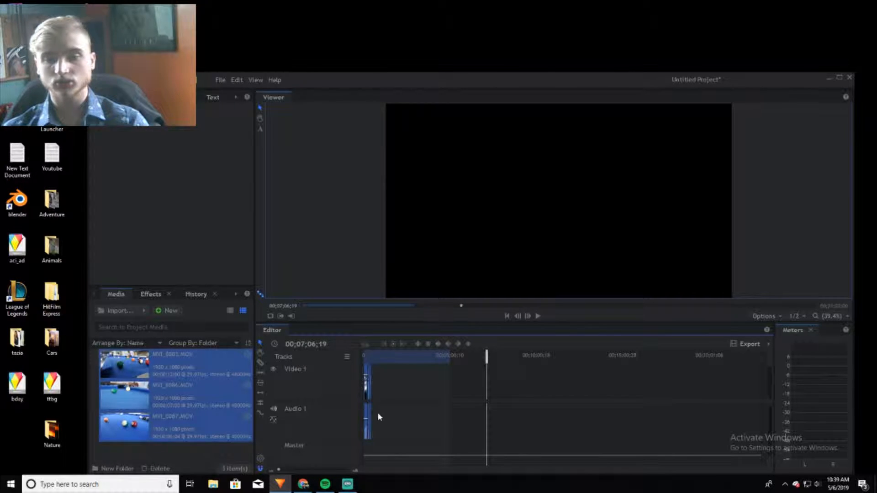
left_click_drag(279, 466, 289, 469)
left_click_drag(487, 470, 363, 469)
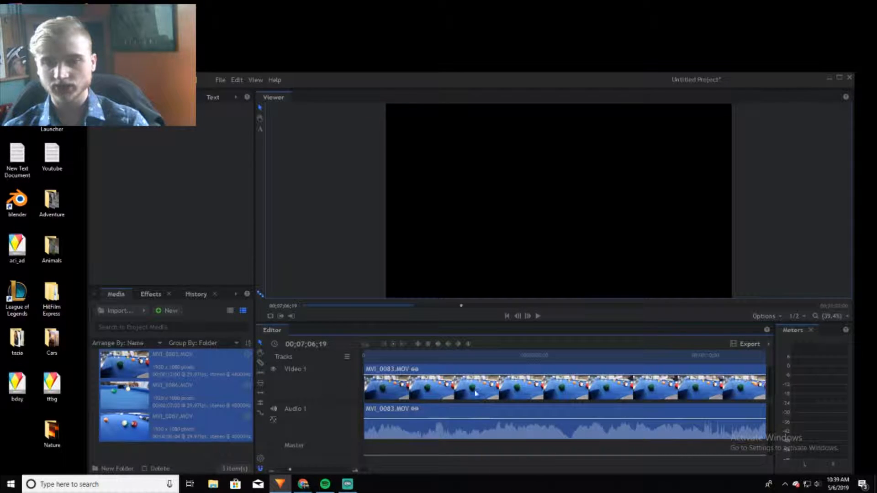
left_click_drag(287, 469, 285, 469)
left_click_drag(428, 470, 364, 471)
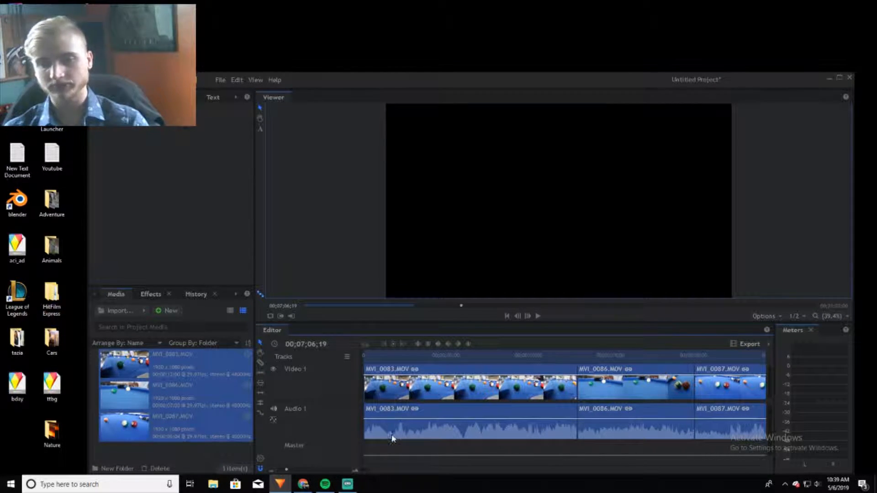
left_click(413, 454)
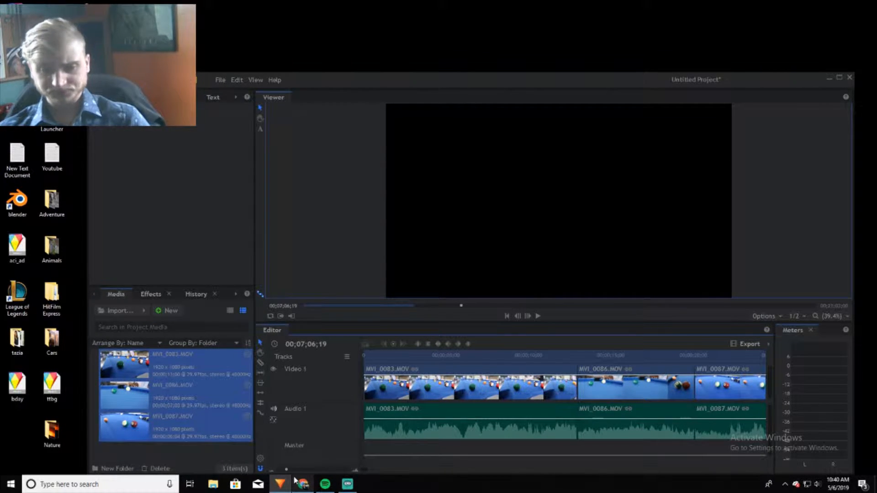
Create a new folder in the project media, keeping the default name New Folder
left_click(115, 469)
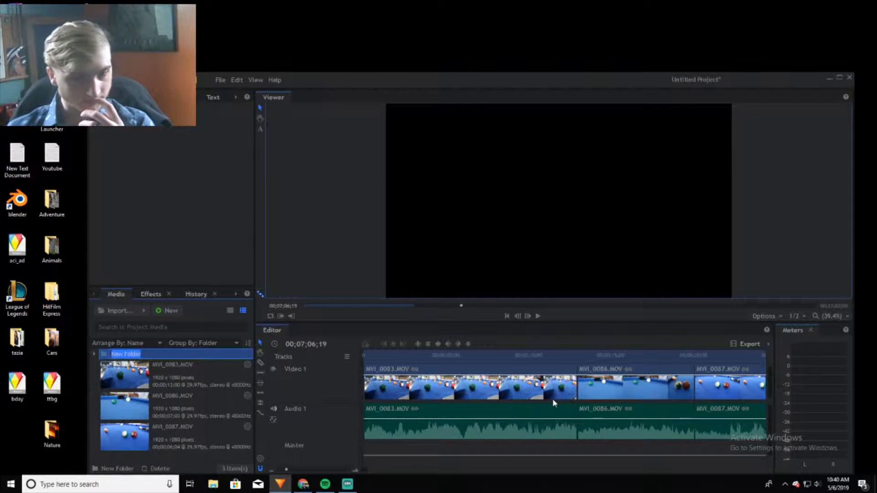
key("Return")
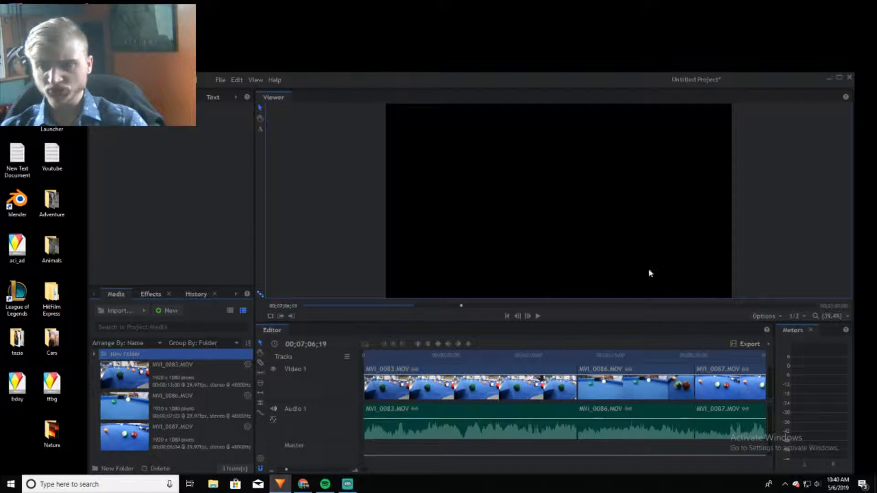
Play the edited sequence from its beginning through the end of the last clip, and stop playback
left_click(538, 316)
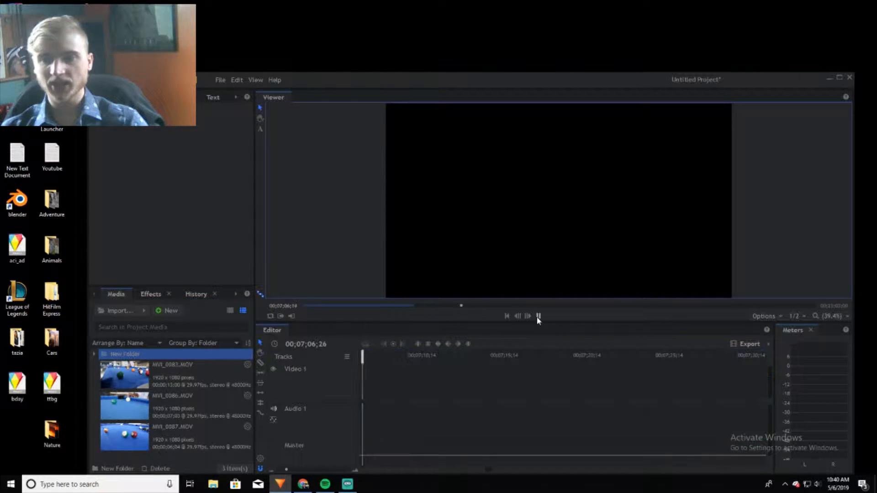
left_click(538, 316)
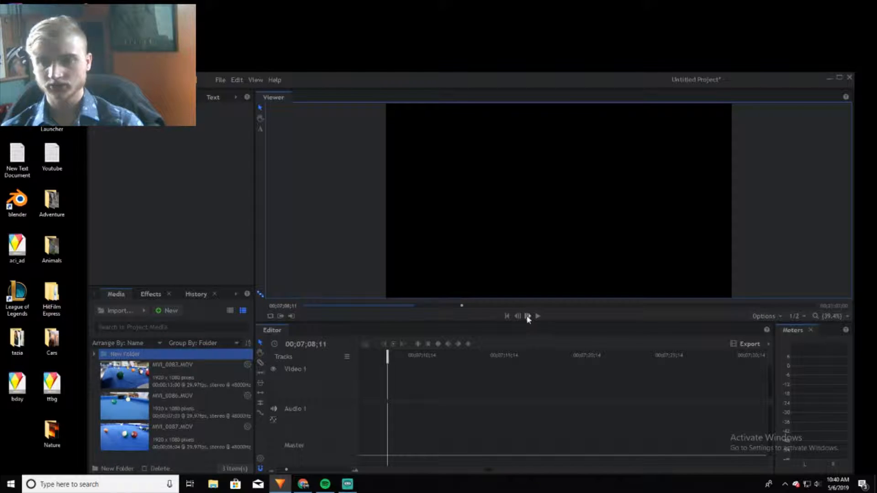
left_click(511, 316)
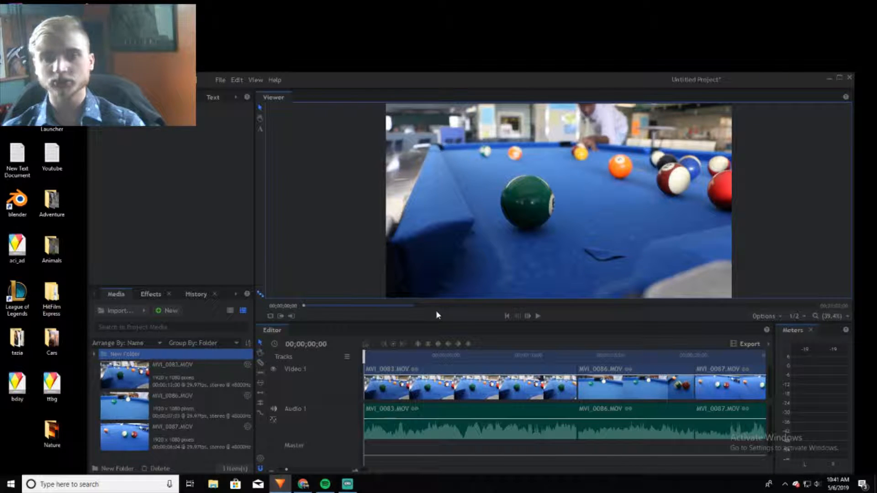
key("space")
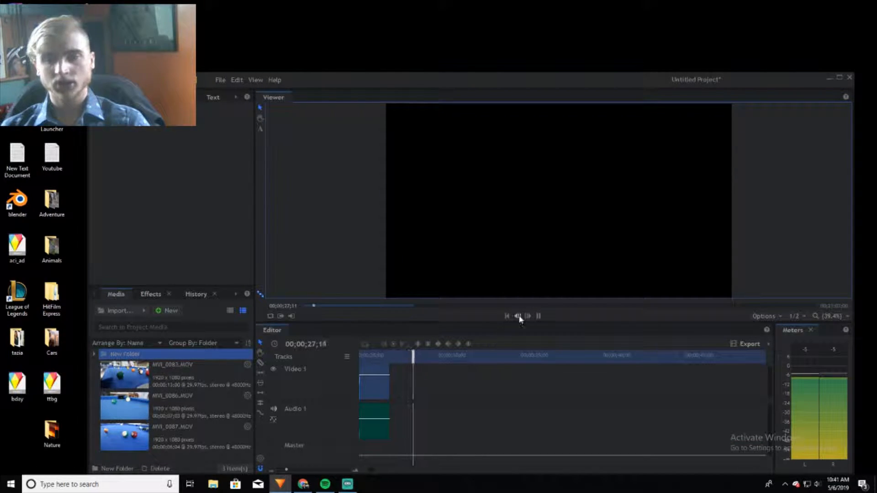
left_click(538, 316)
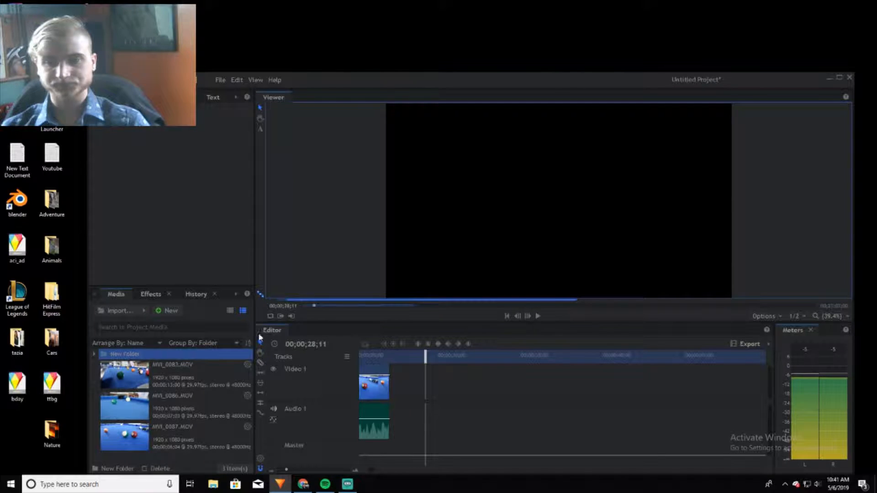
Examine the available effect categories and the project's edit history
left_click(150, 296)
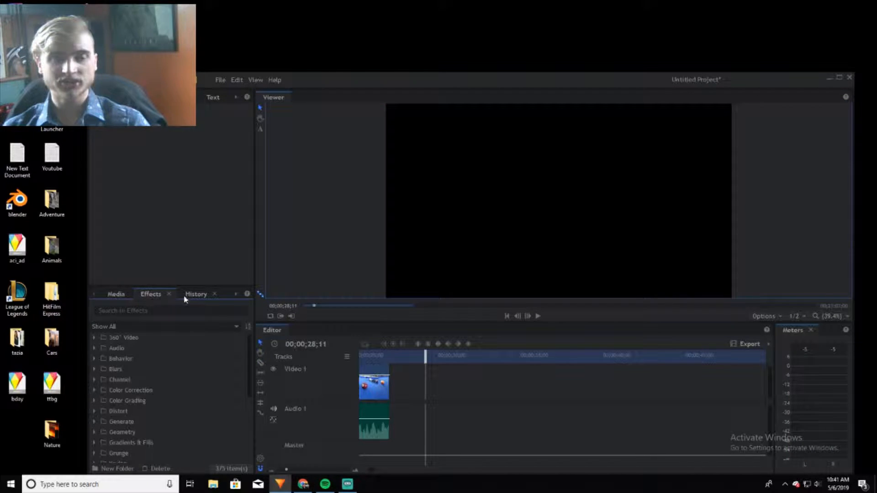
scroll(194, 411, "down", 3)
scroll(188, 410, "up", 3)
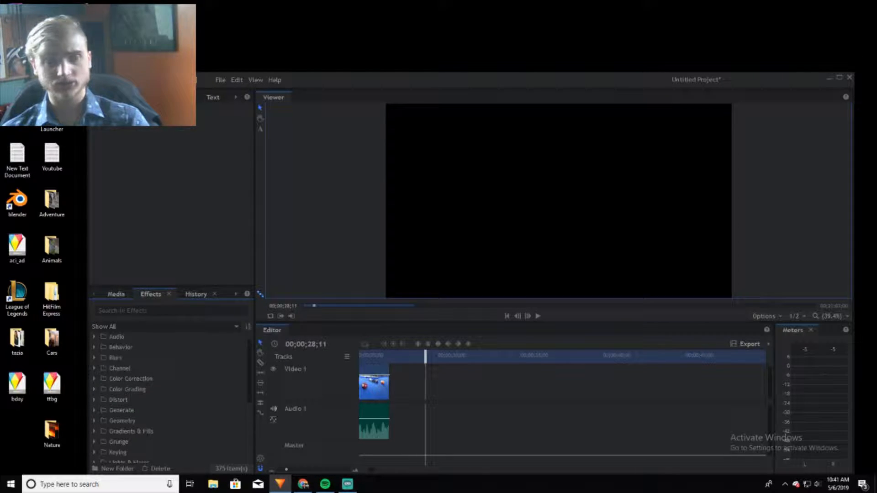
left_click(186, 295)
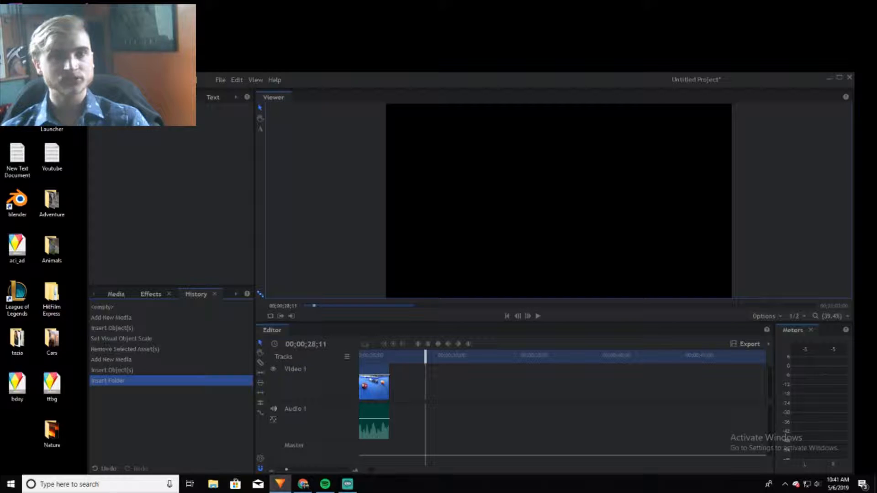
Select the last pool clip on the timeline, place the playhead at 00;00;25;18, and examine its clip properties and transform settings
left_click(384, 396)
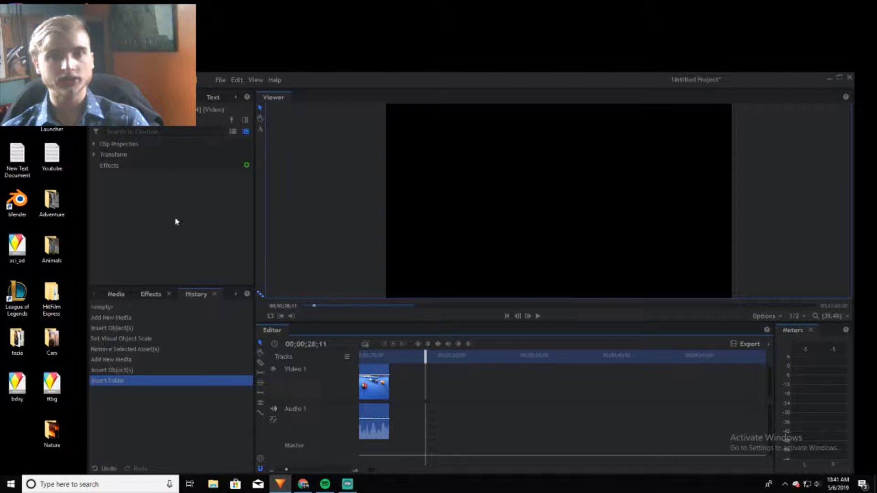
left_click(379, 355)
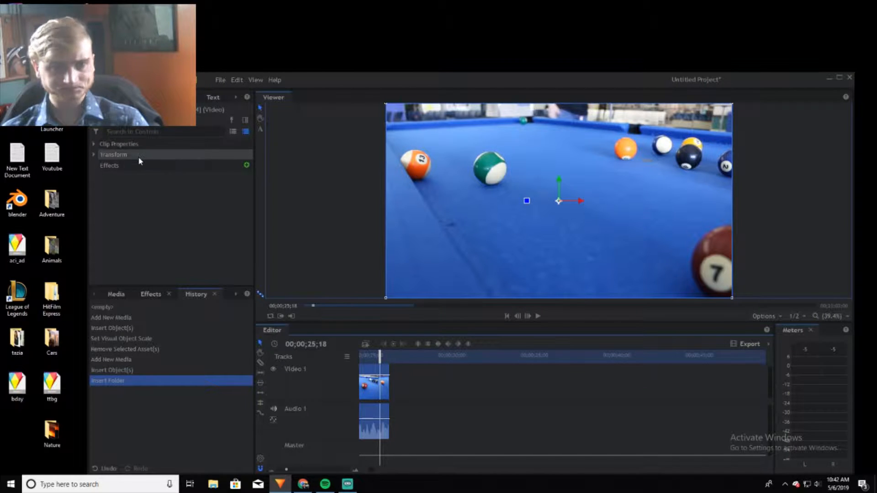
left_click(93, 145)
left_click(93, 144)
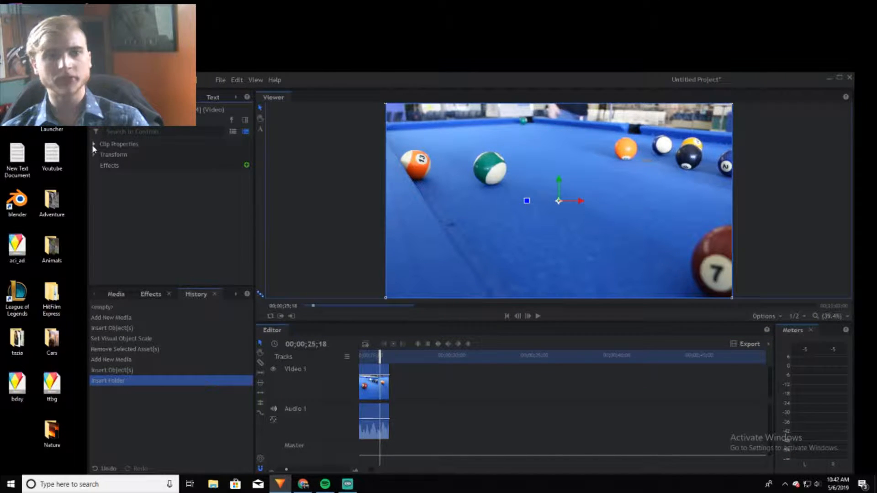
left_click(92, 145)
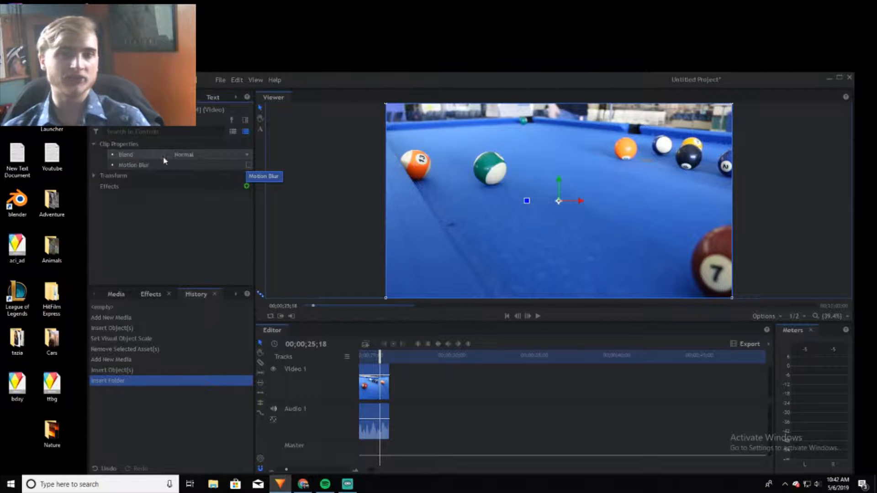
left_click(93, 145)
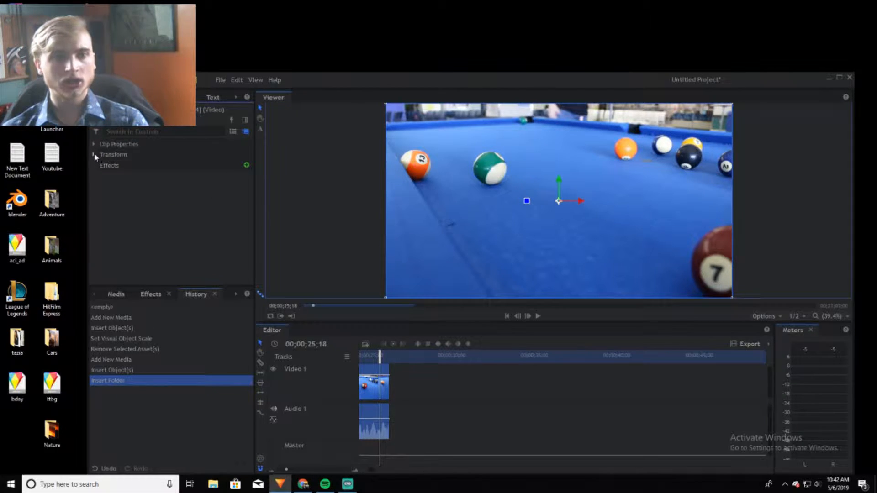
left_click(95, 154)
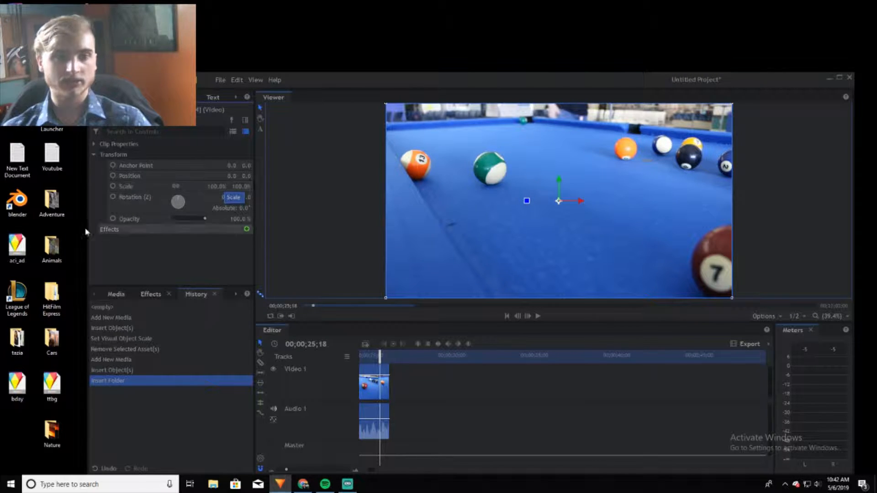
Examine the effect categories that can be added to the last clip, and the text formatting settings
left_click(220, 231)
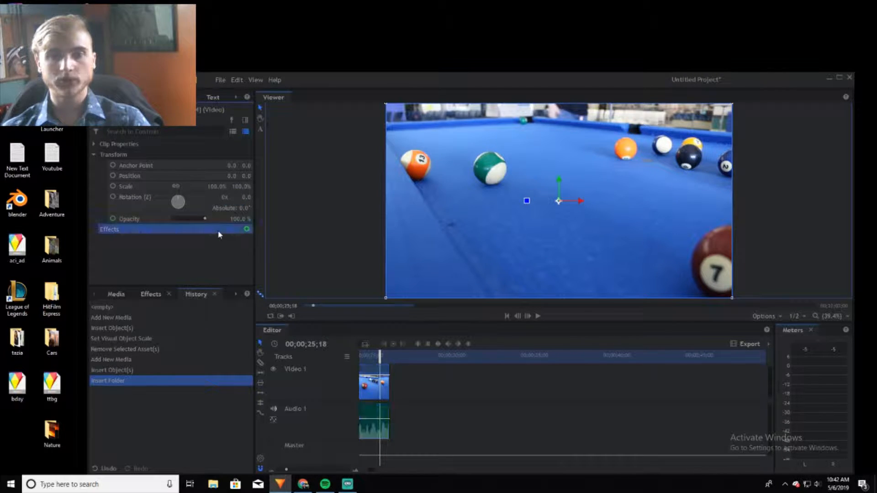
left_click(247, 230)
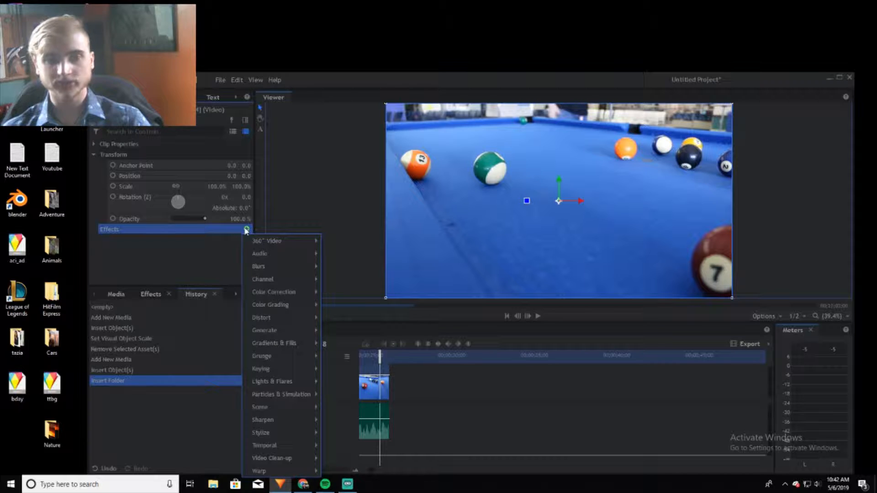
left_click(247, 230)
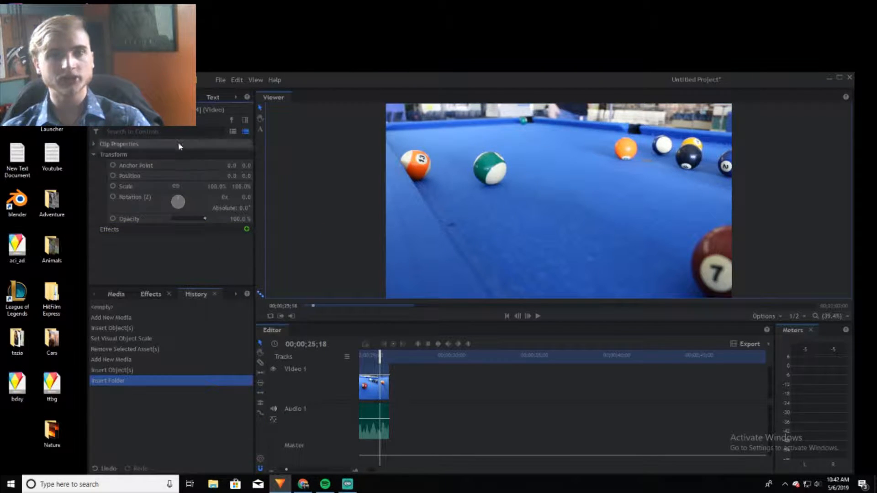
left_click(227, 99)
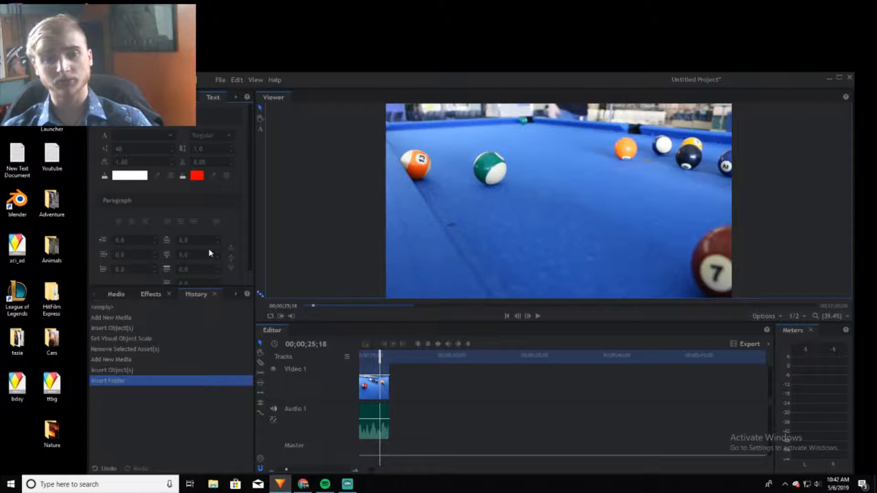
Create Composite Shot 1 with the 1080p Full HD @ 29.97 fps template and a 30-second duration
left_click(115, 295)
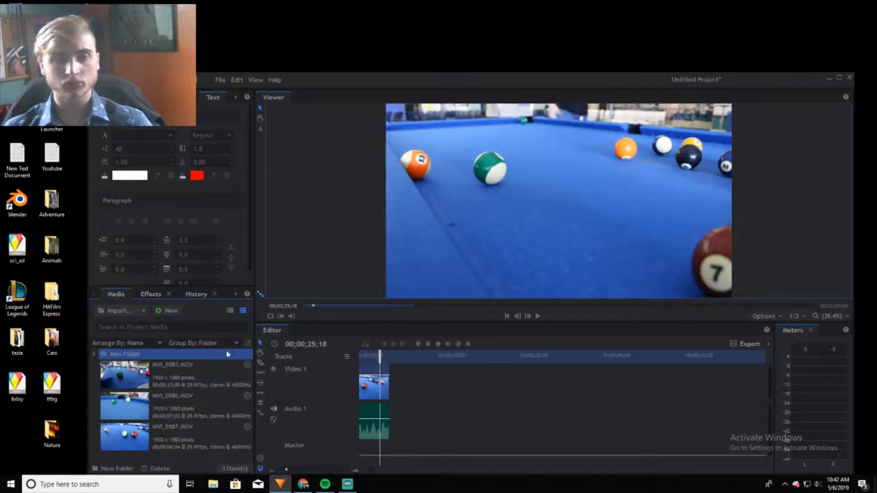
left_click(165, 310)
left_click(226, 327)
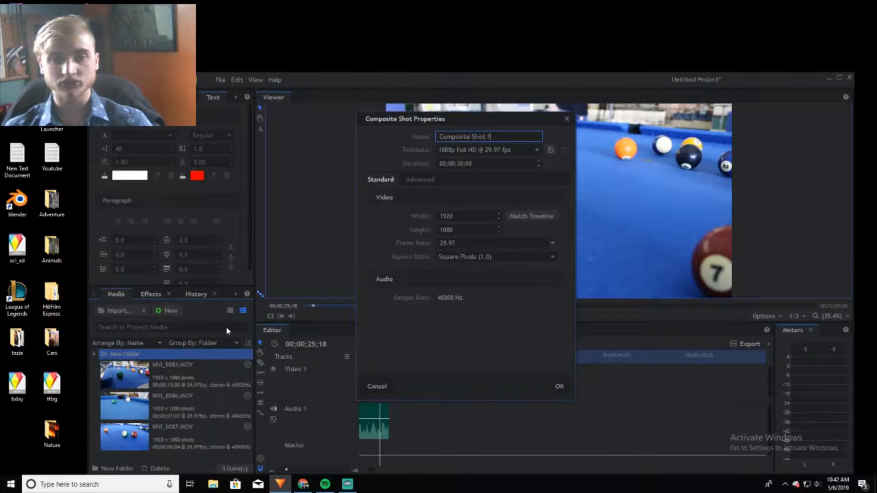
left_click(561, 386)
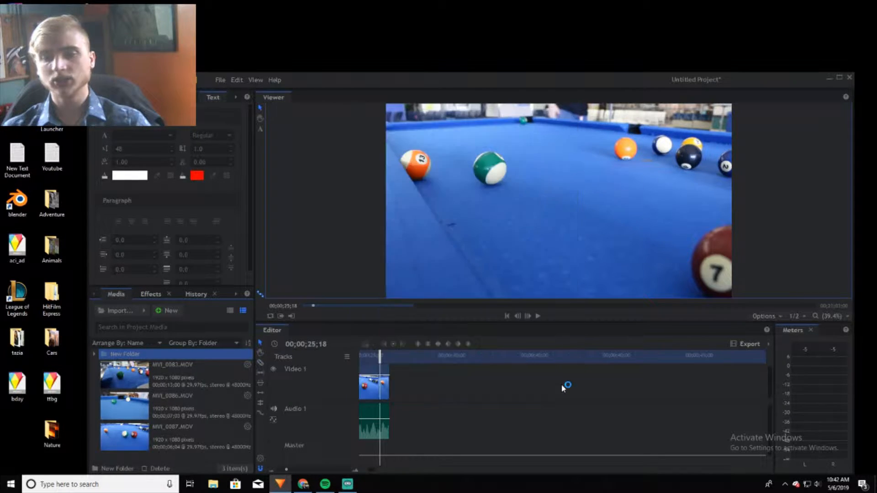
Examine the layer types that can be added to Composite Shot 1 without creating one
left_click(444, 343)
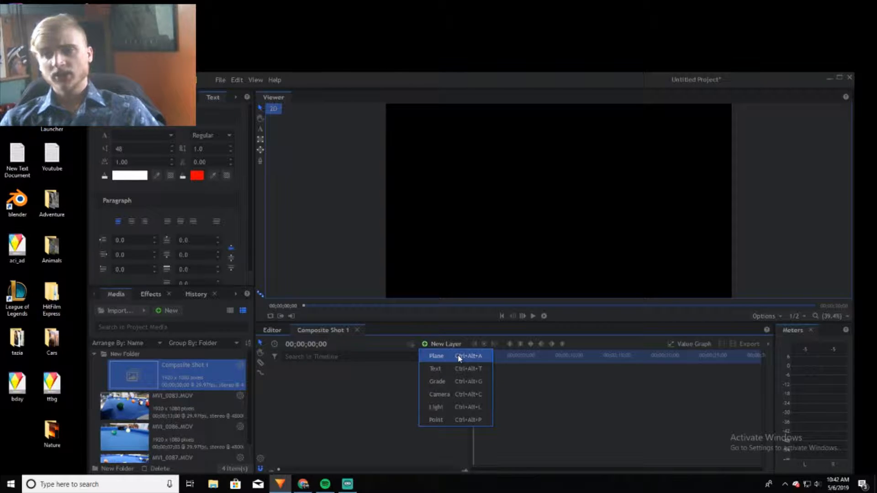
key("Escape")
left_click(169, 97)
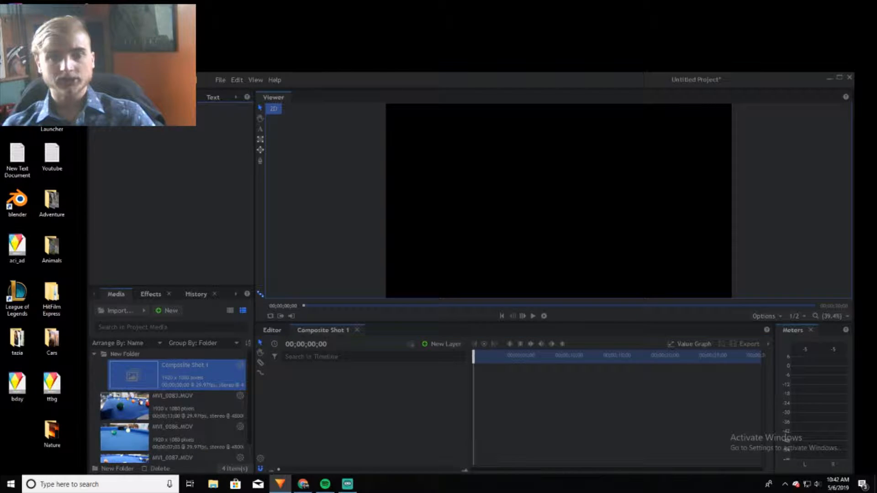
Select the MVI_0083.MOV clip in the project media and return to the main Editor timeline
left_click(221, 399)
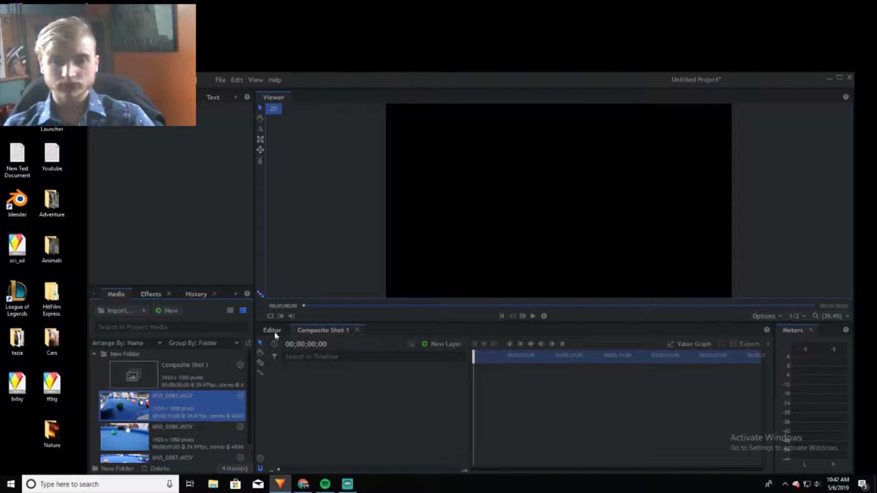
left_click(272, 330)
left_click(380, 352)
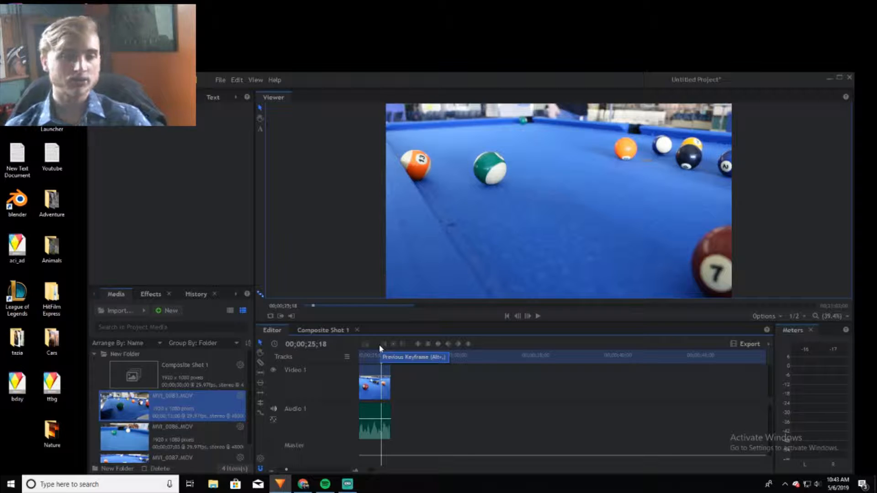
Examine the effects in the Scene, Sharpen, Transitions - Audio, Video Clean-up and Presets categories, and dismiss the program's version information
left_click(157, 294)
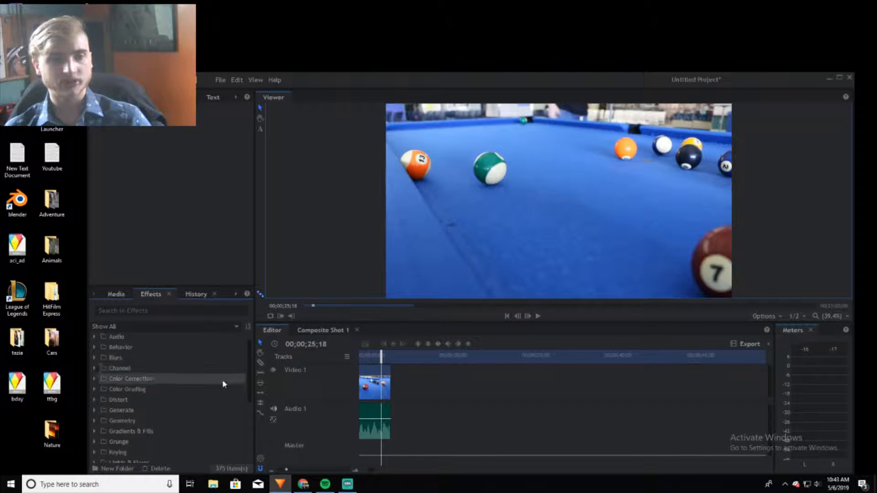
scroll(205, 383, "down", 5)
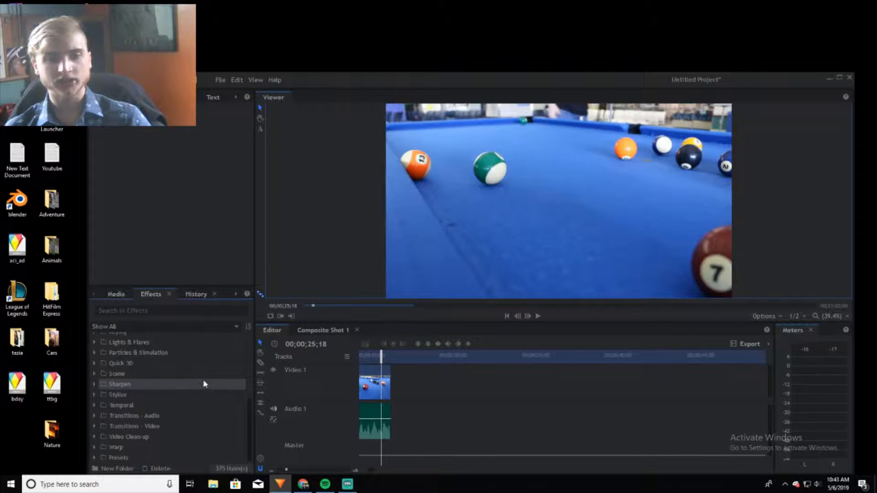
left_click(94, 374)
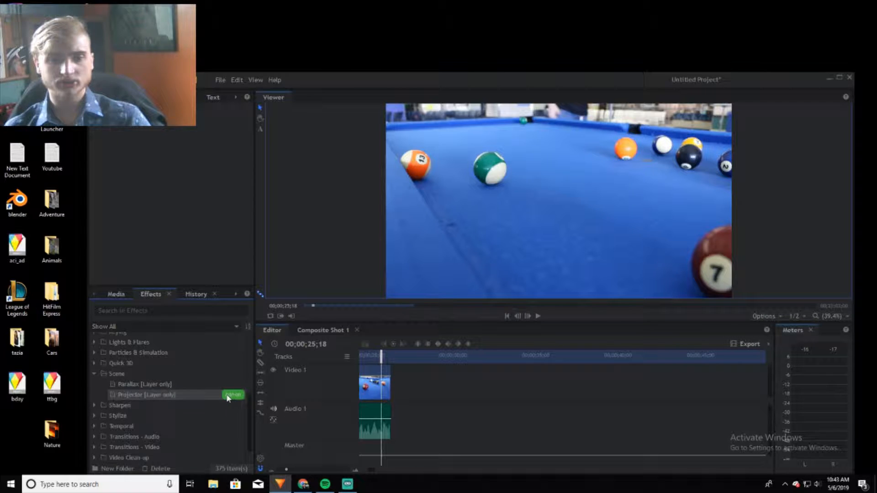
left_click(94, 405)
scroll(173, 432, "down", 2)
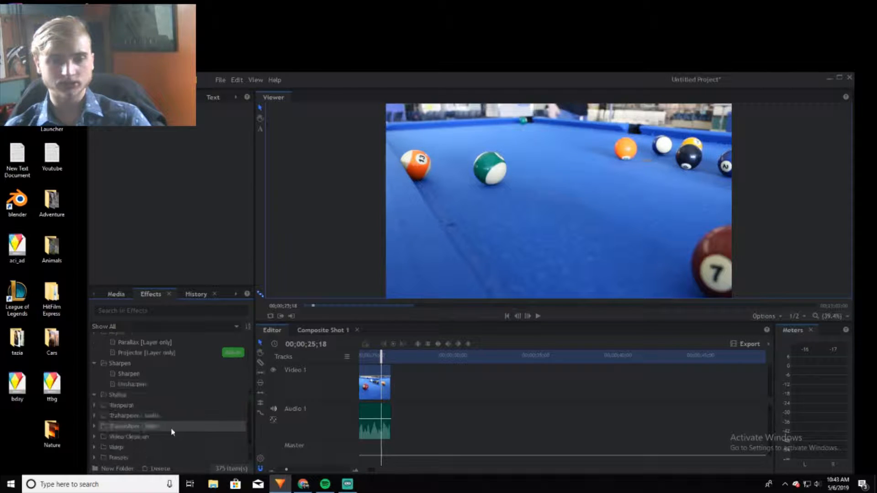
left_click(95, 416)
scroll(98, 429, "down", 1)
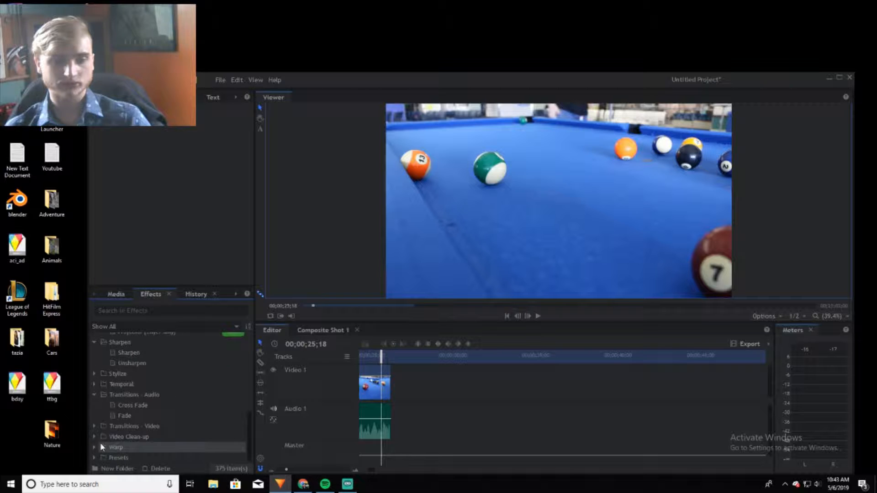
left_click(95, 456)
scroll(99, 454, "down", 1)
left_click(94, 395)
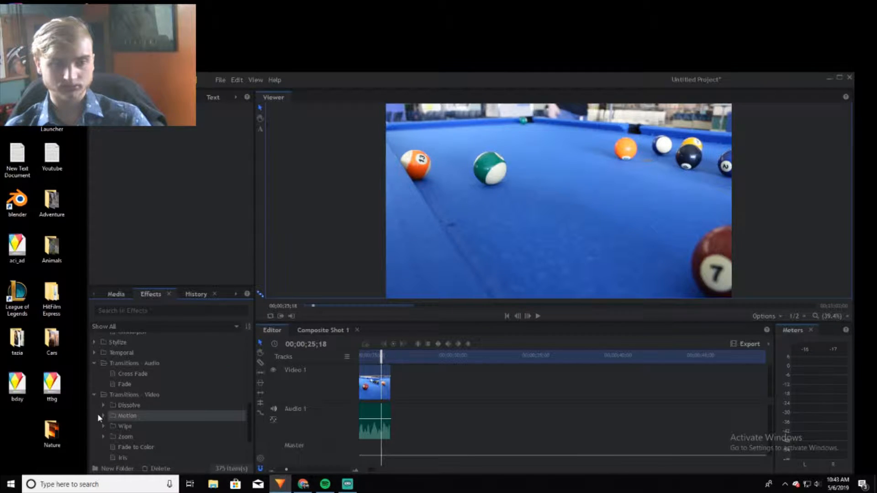
scroll(93, 404, "down", 4)
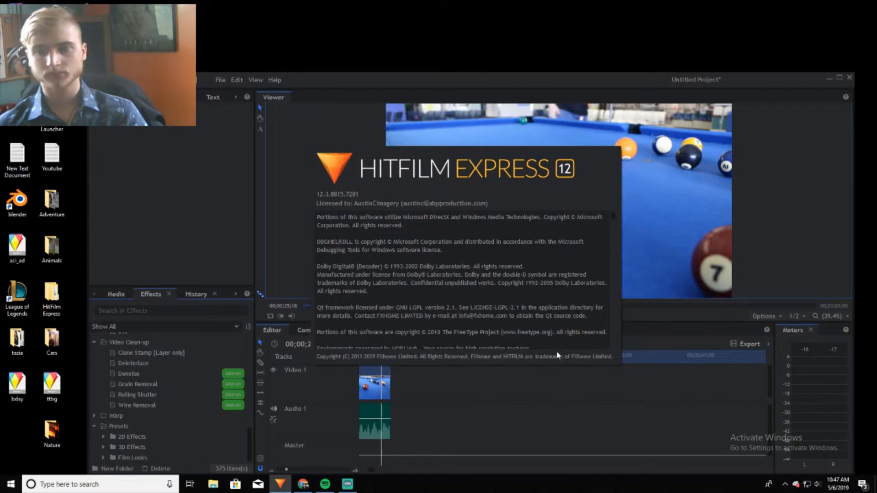
left_click(665, 186)
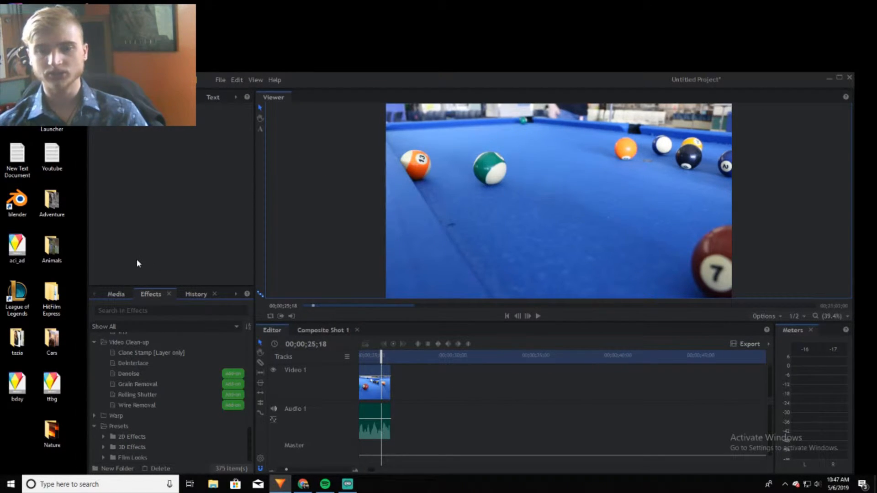